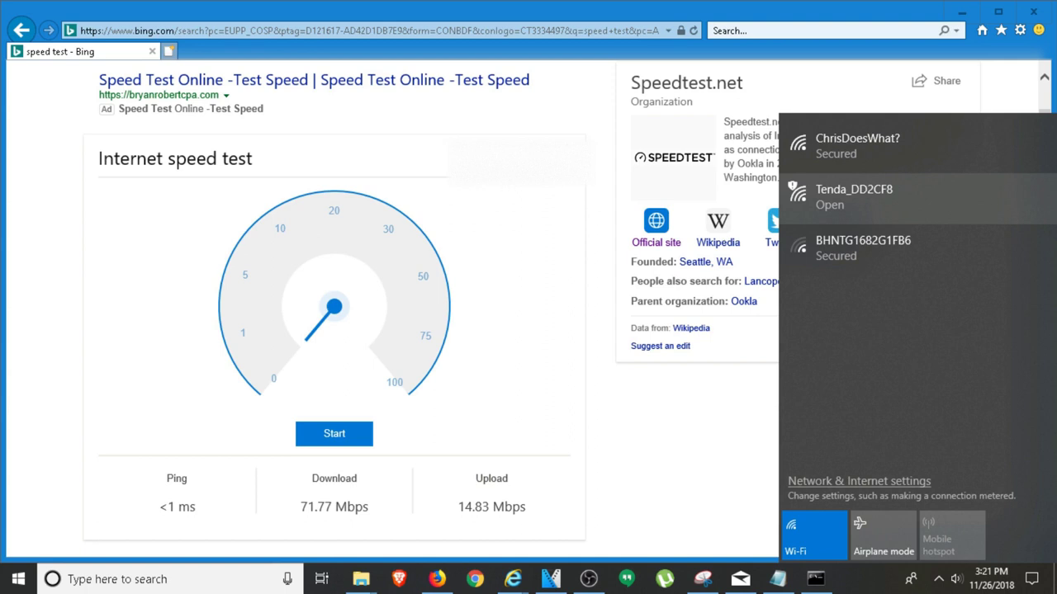
Connect the computer to the open Wi-Fi network Tenda_DD2CF8
click(850, 198)
click(990, 302)
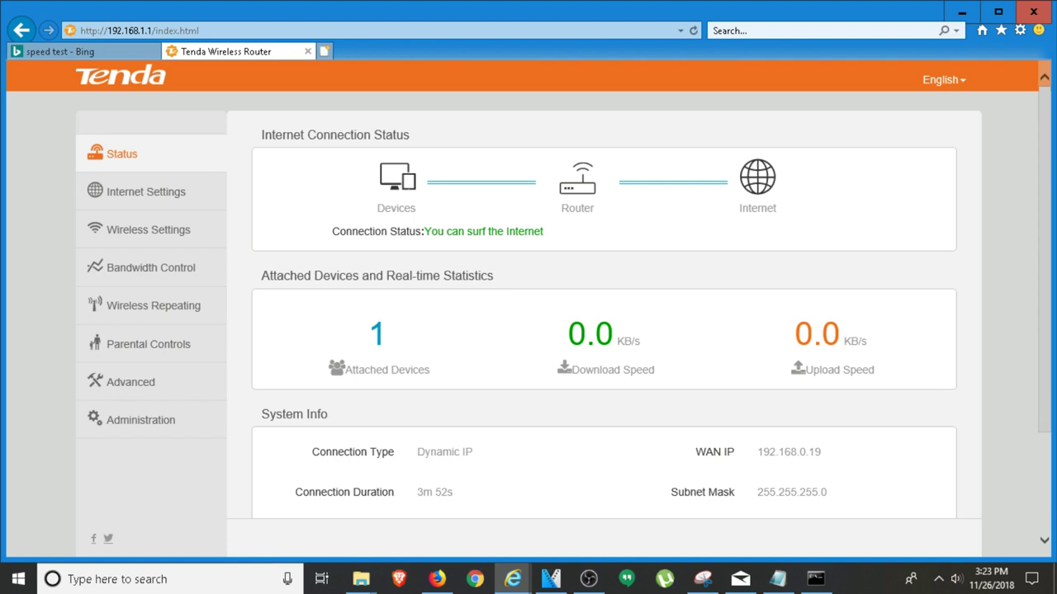
Review the router's Internet connection types, then the Wi-Fi security modes and WiFi Schedule setting in Wireless Settings
click(145, 191)
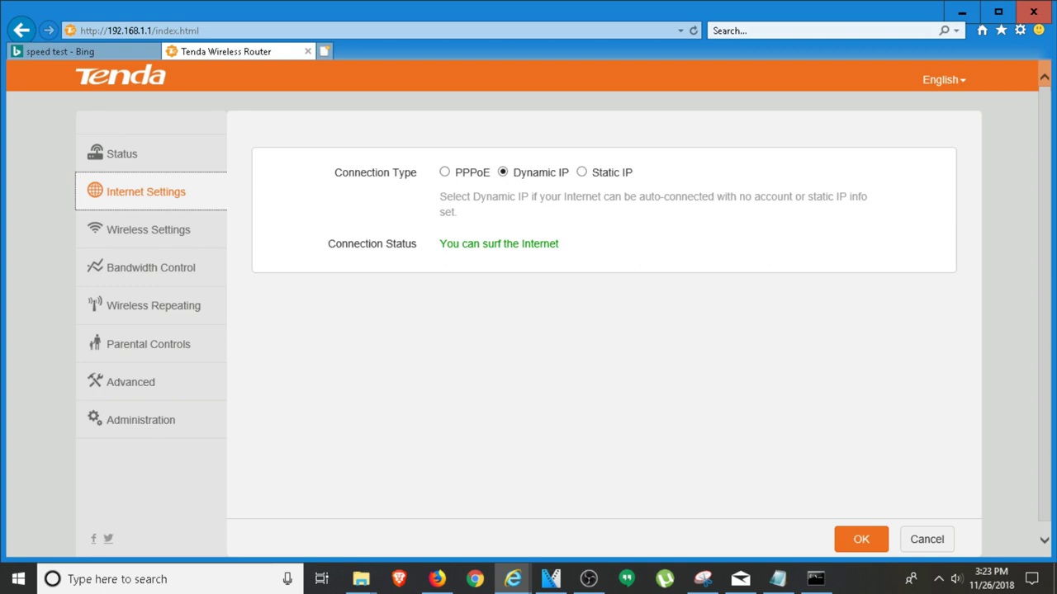
click(147, 230)
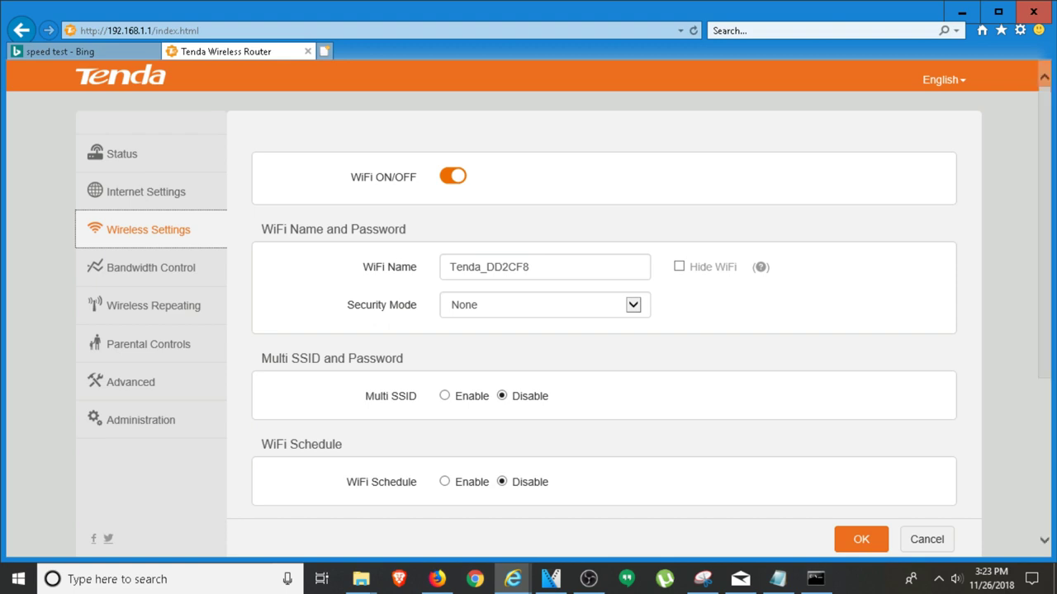
click(544, 304)
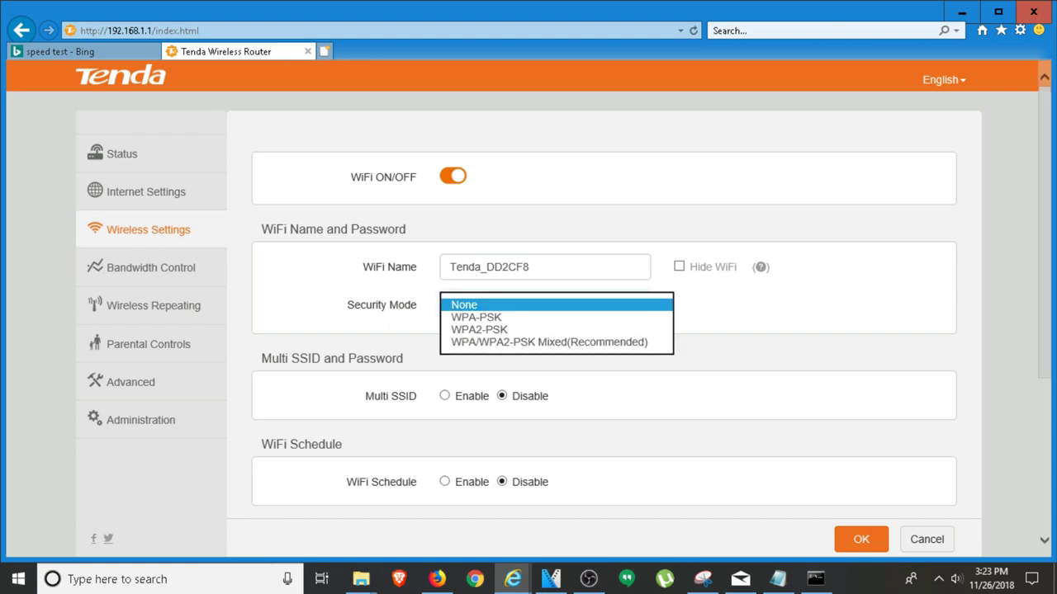
key(Escape)
scroll(603, 330, down, 3)
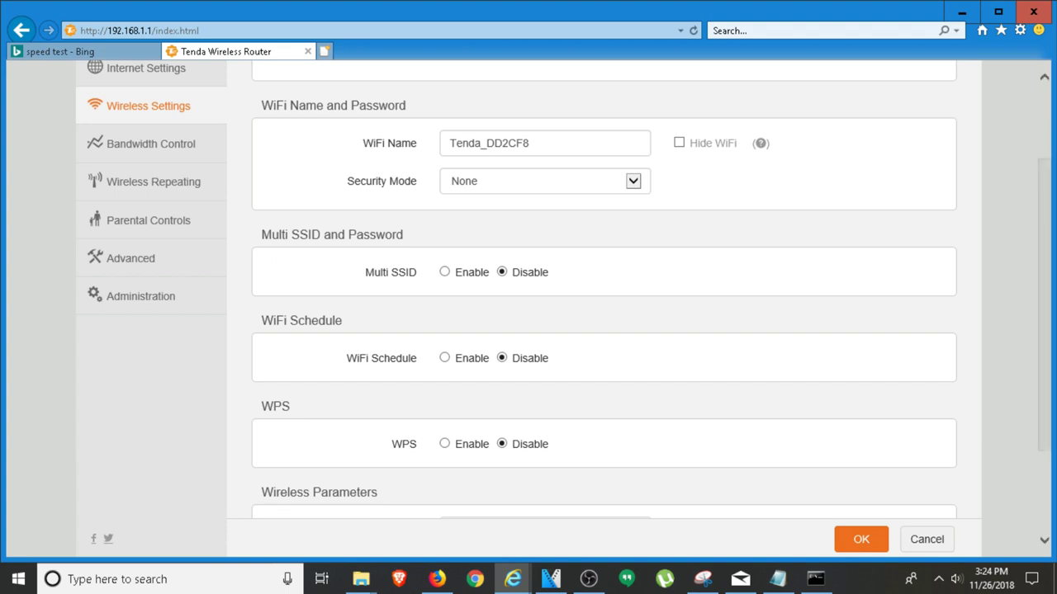
click(444, 358)
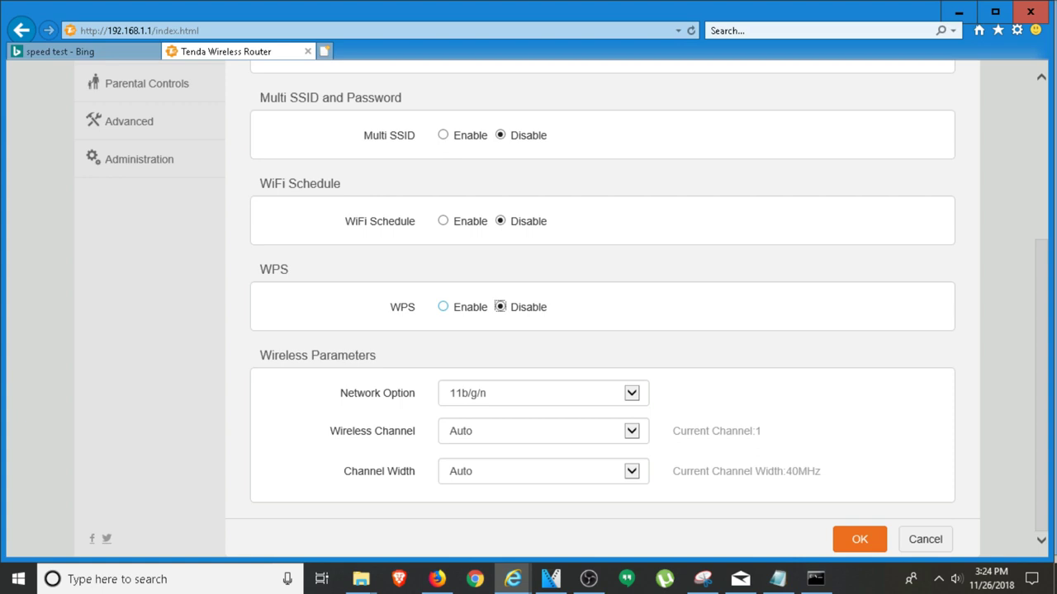
Examine the choices for Network Option, Wireless Channel and Channel Width under Wireless Parameters, keeping the existing selections
click(543, 393)
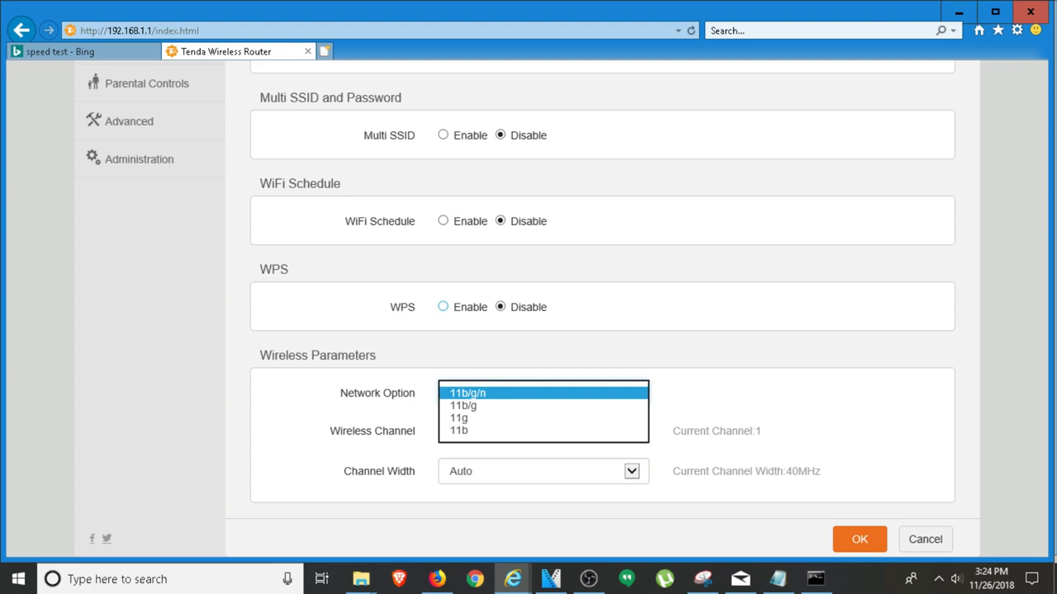
key(Return)
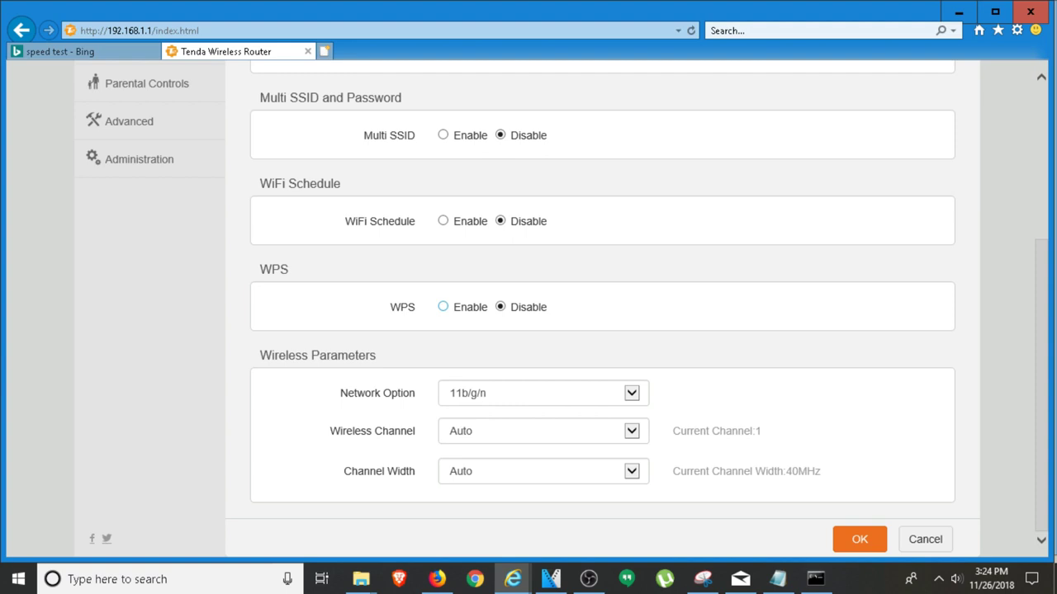
key(Tab)
key(alt+Down)
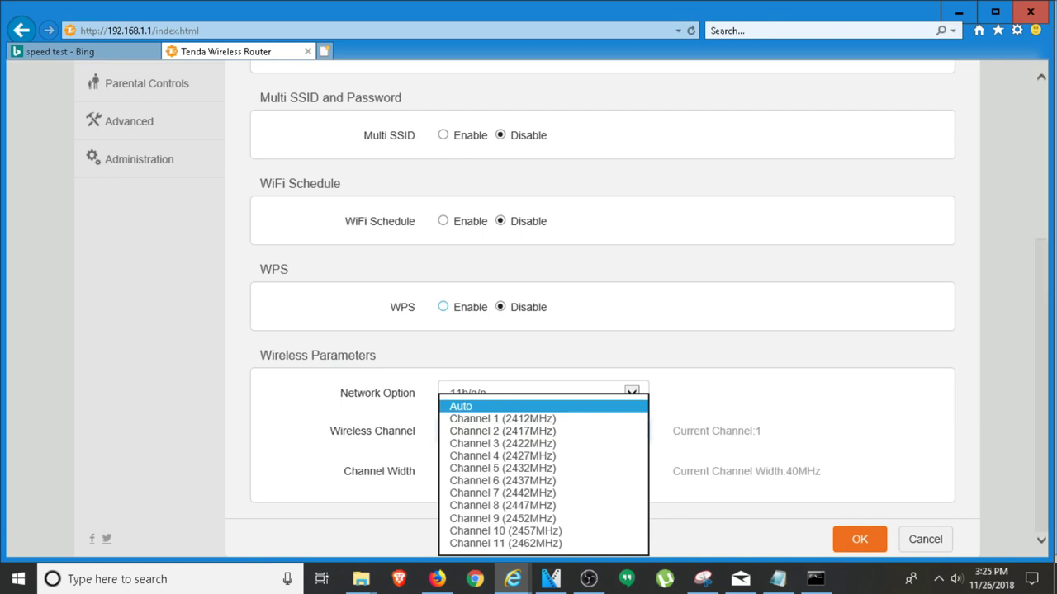
key(Escape)
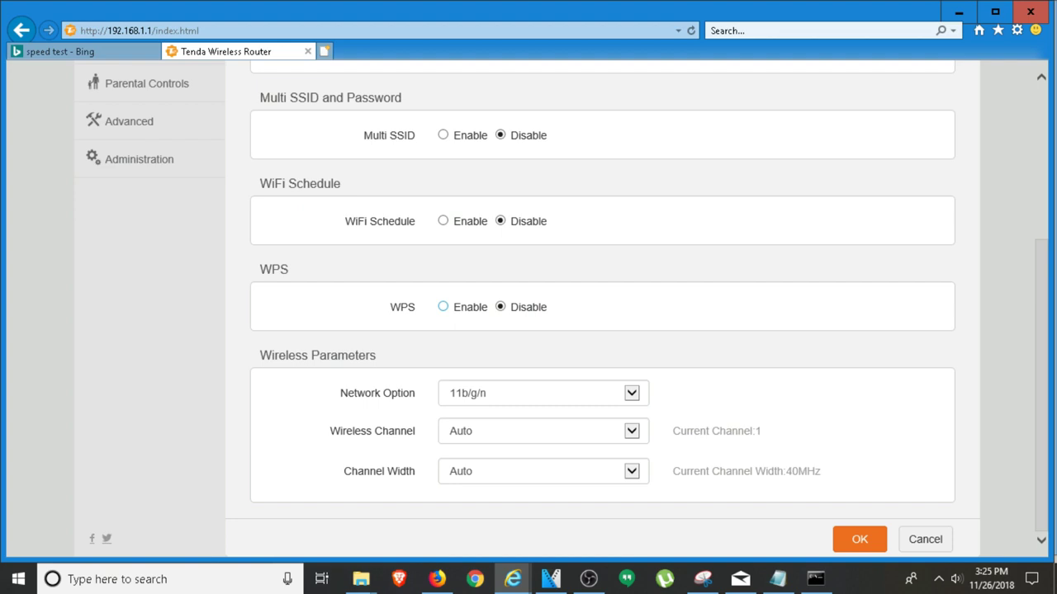
click(631, 471)
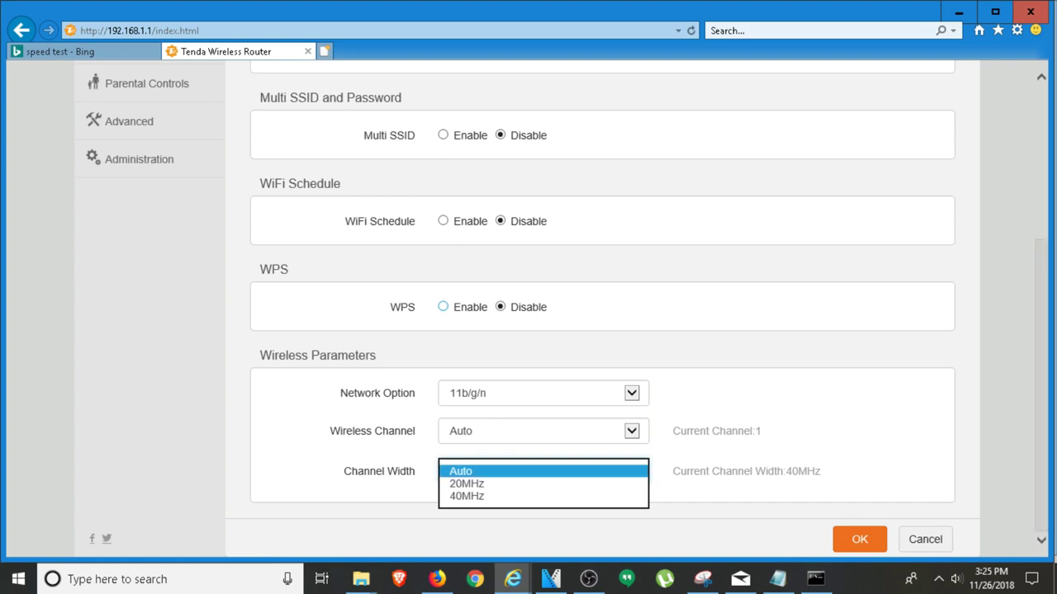
key(Escape)
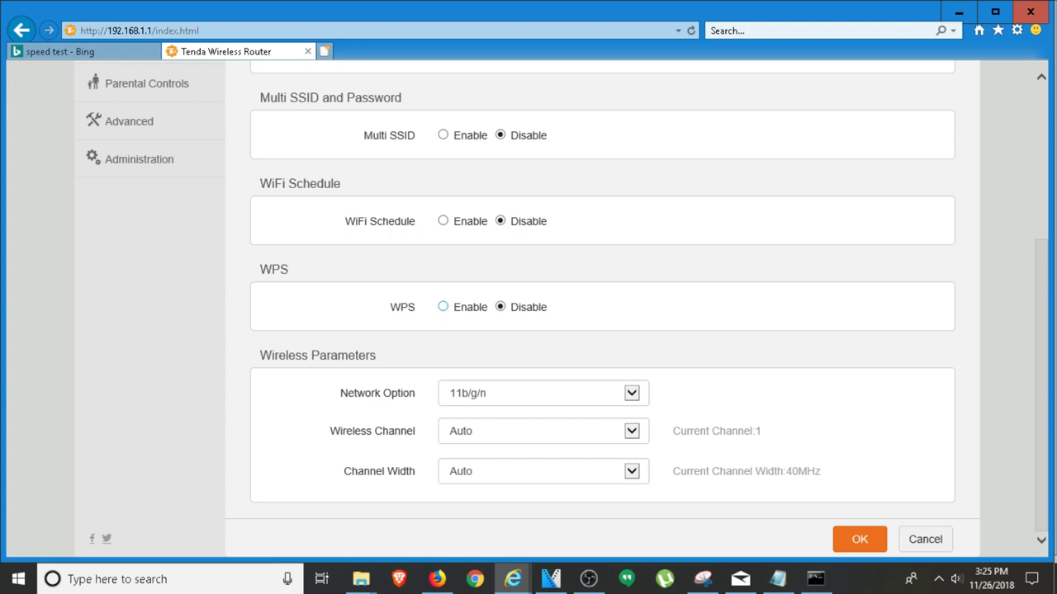
Examine the Bandwidth Control page and the download limit choices for the attached device
scroll(528, 313, up, 4)
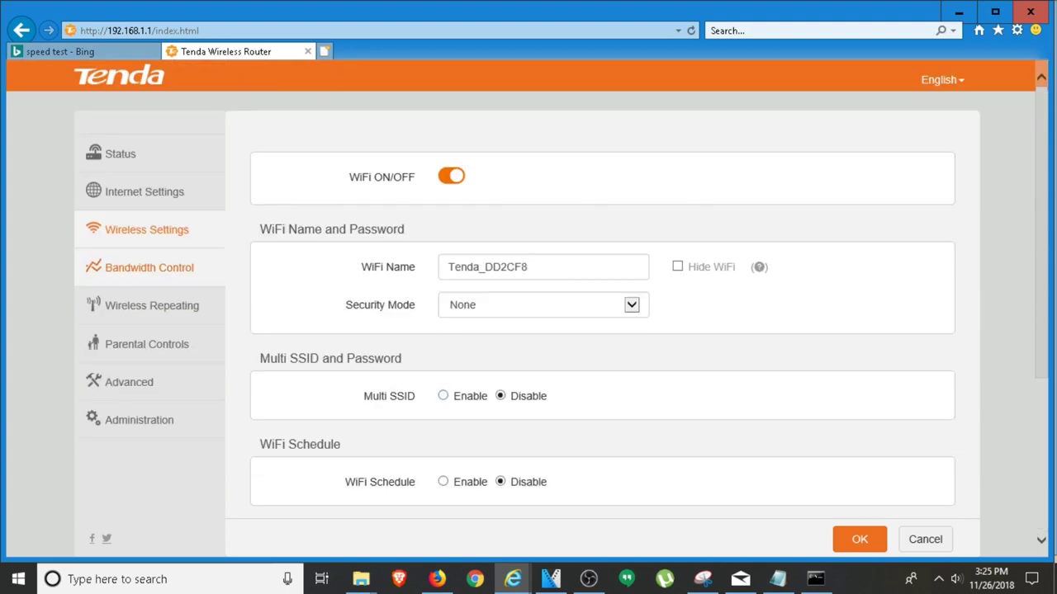
click(148, 268)
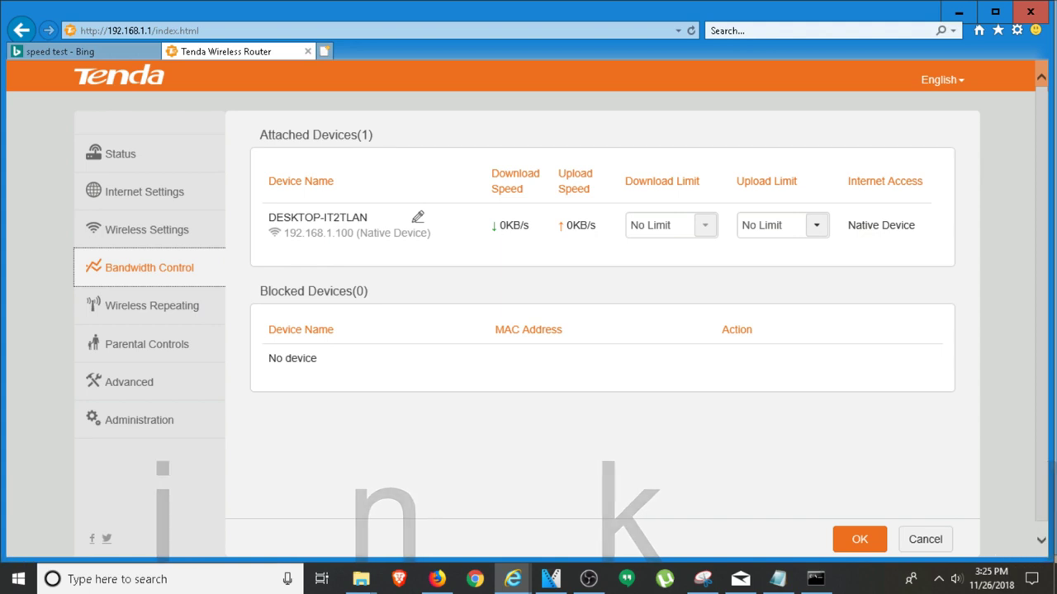
click(704, 224)
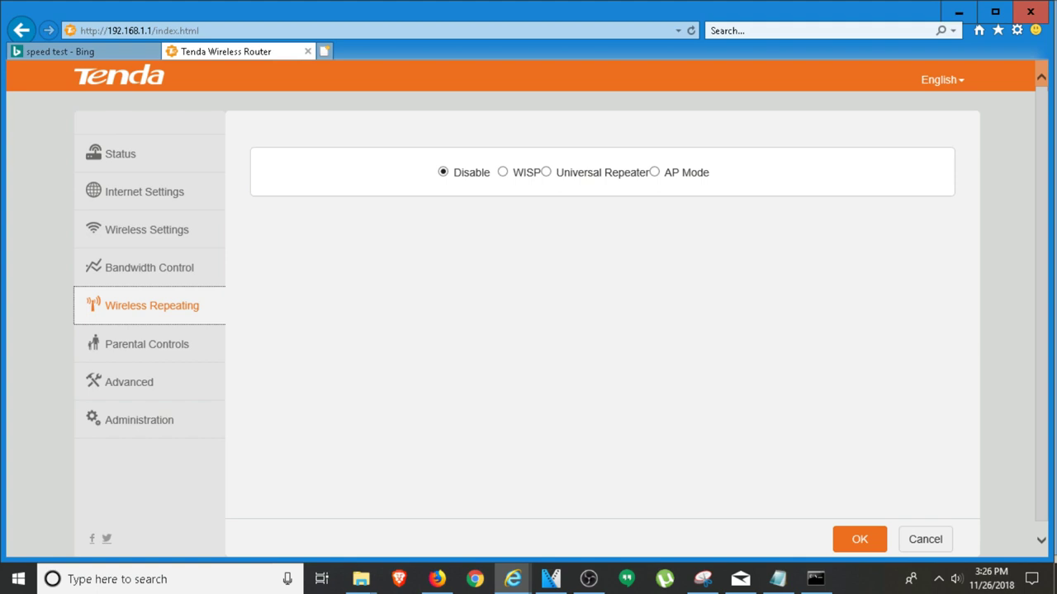
Preview the Universal Repeater mode for Wireless Repeating and switch it back to Disable
click(546, 172)
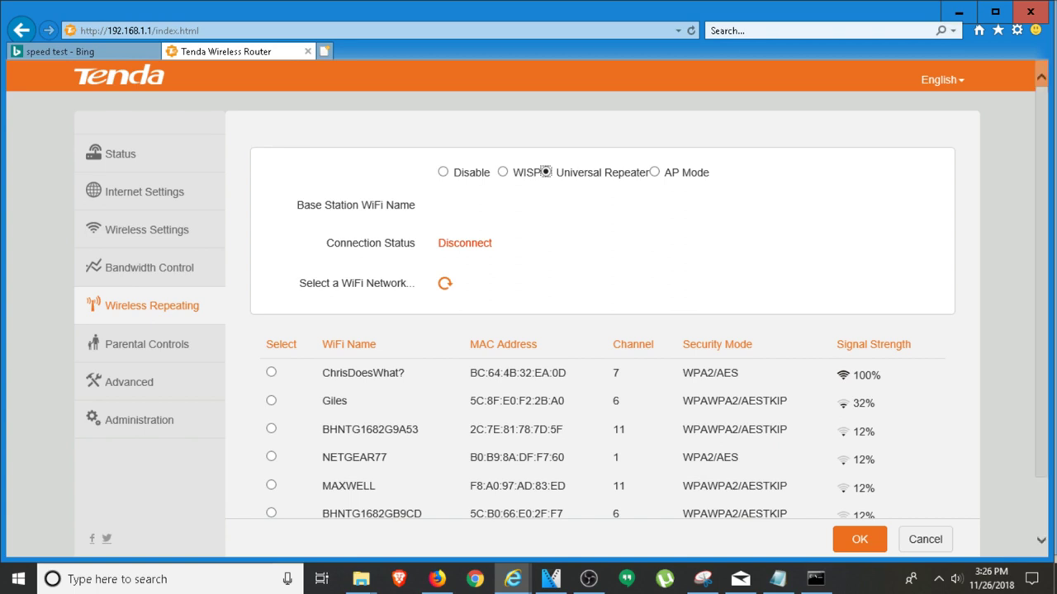
click(443, 171)
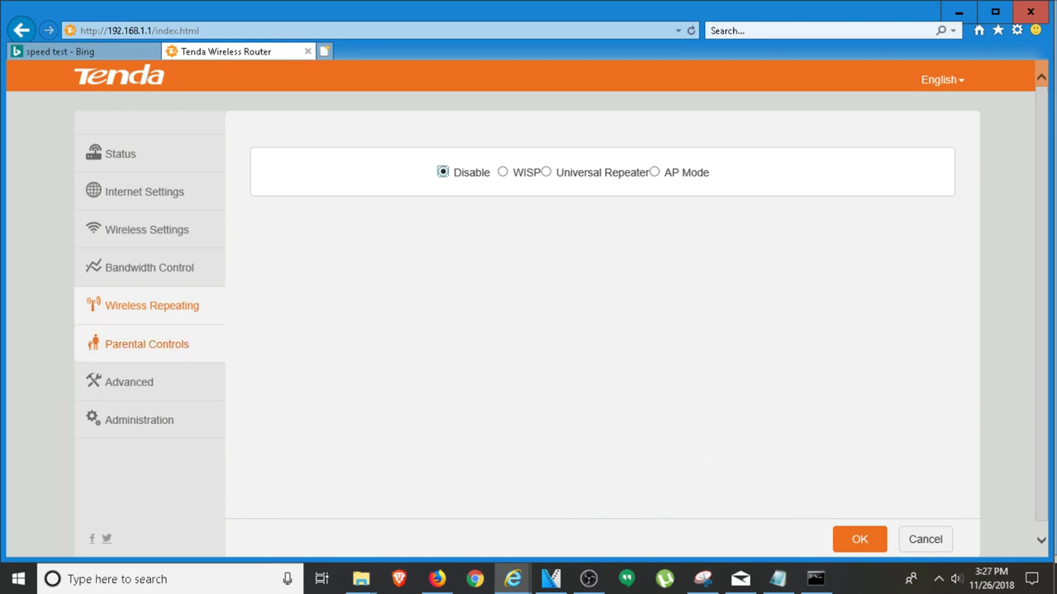
Turn on parental control management for the attached device DESKTOP-IT2TLAN and keep 19 as the access start hour
click(147, 343)
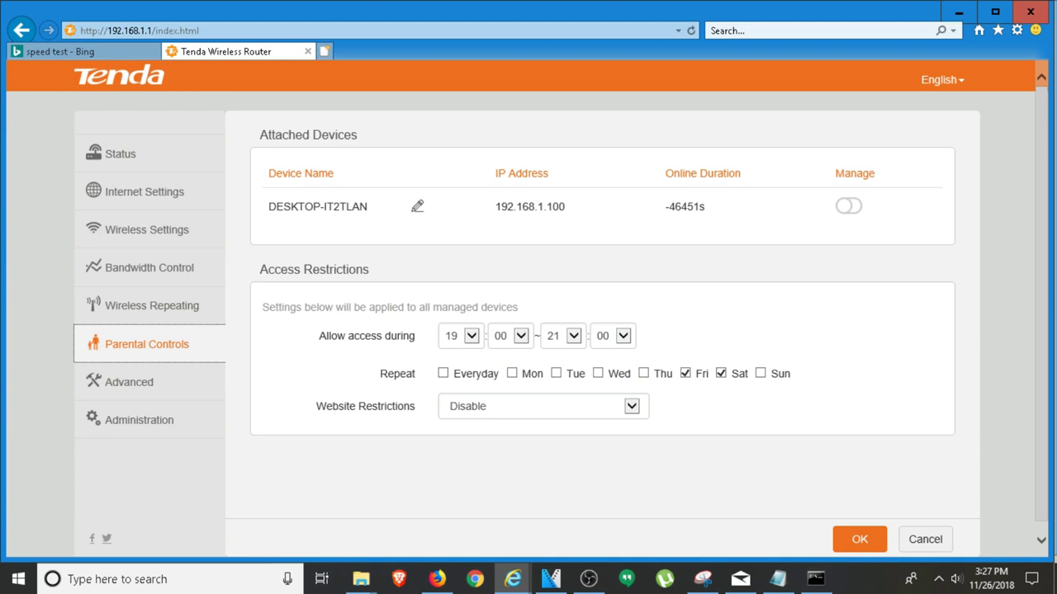
scroll(527, 295, down, 1)
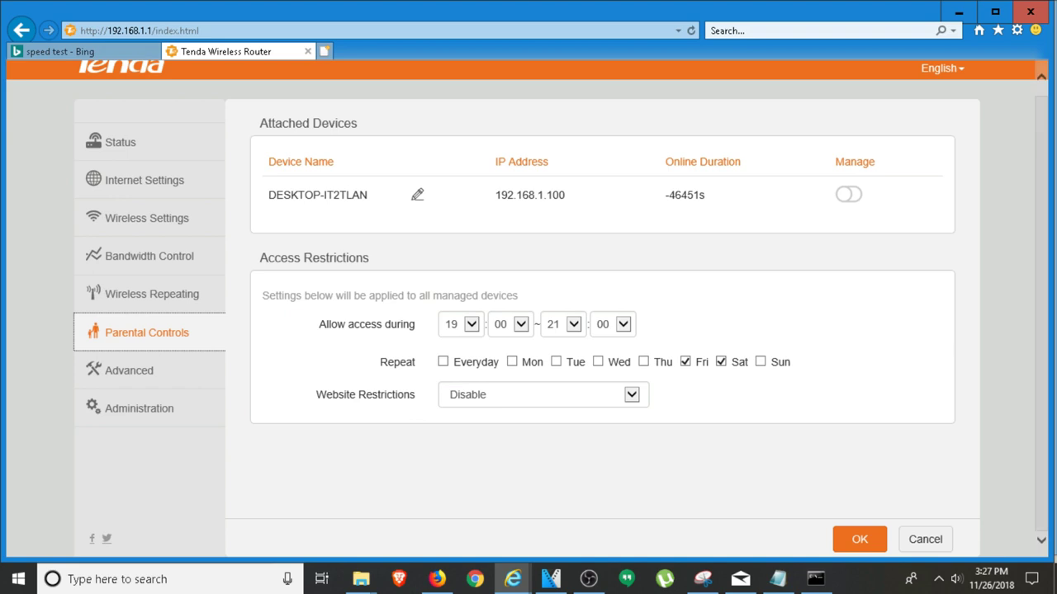
click(848, 194)
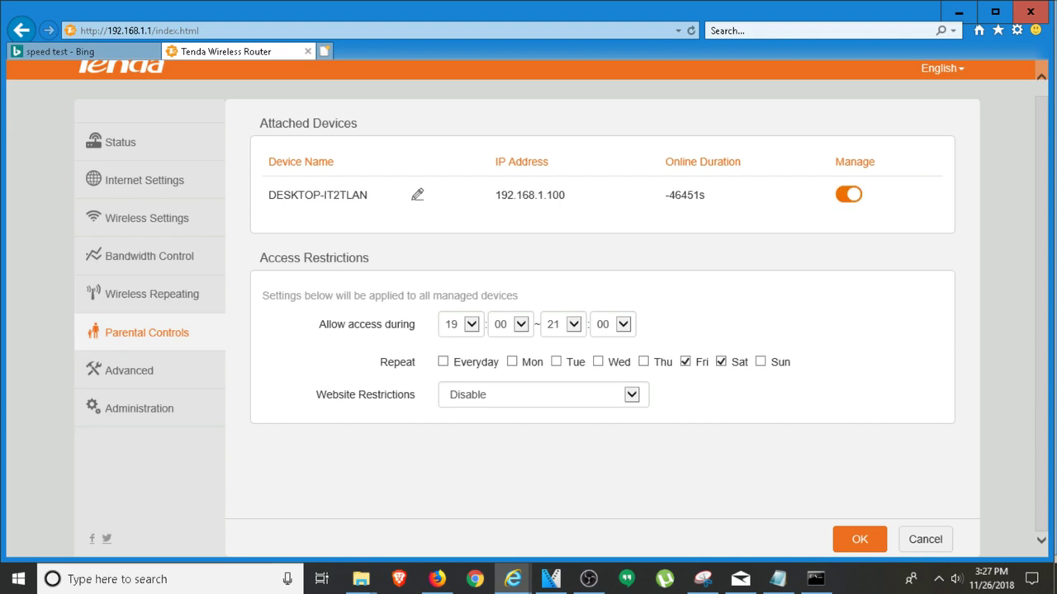
click(461, 325)
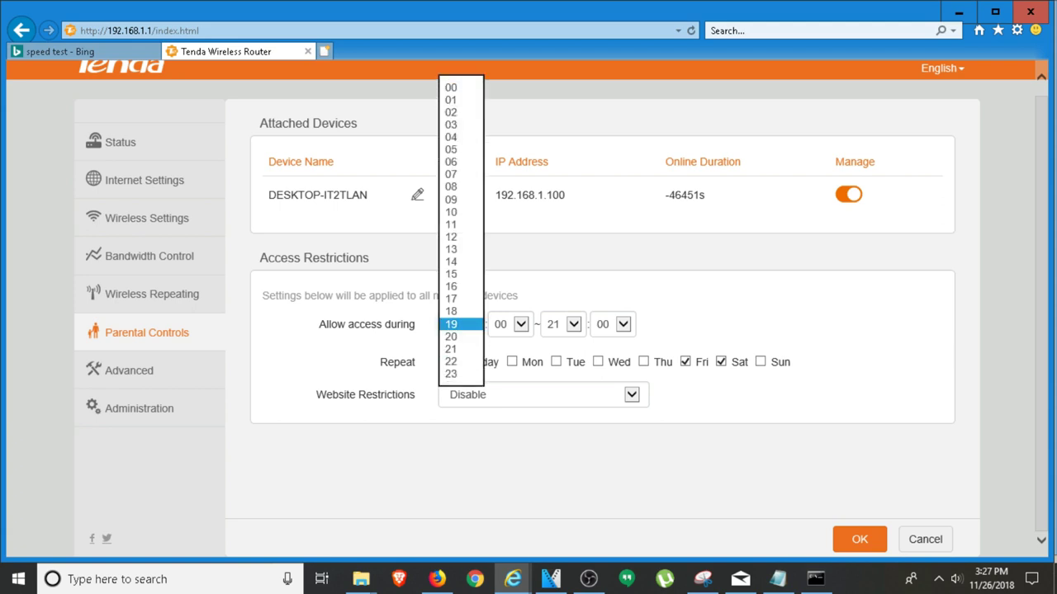
click(461, 324)
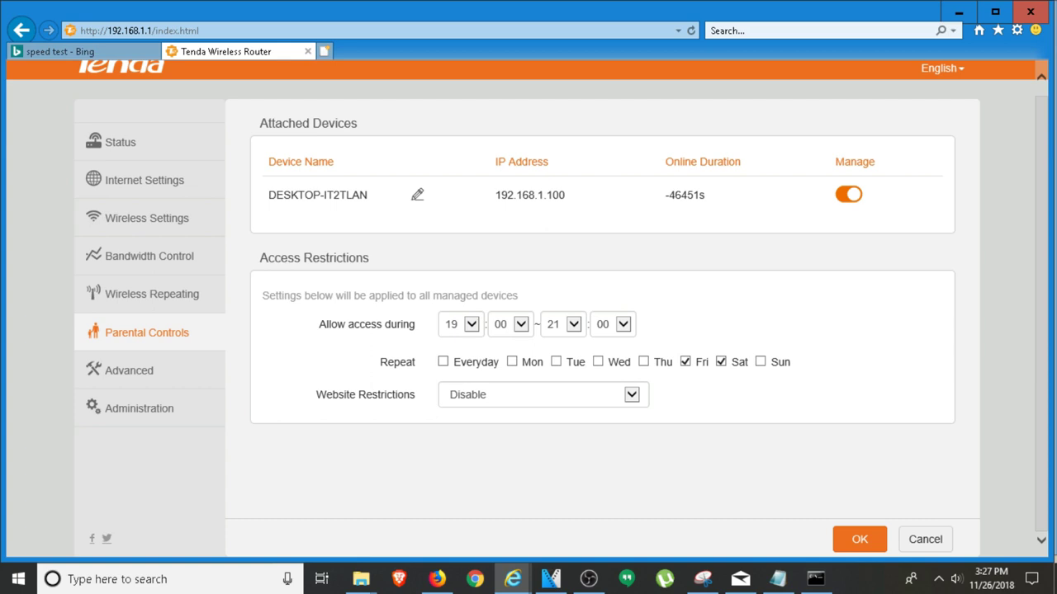
Enter ftp as the internal IP of the port forwarding entry and select the Static IP address field in the Advanced settings
click(129, 371)
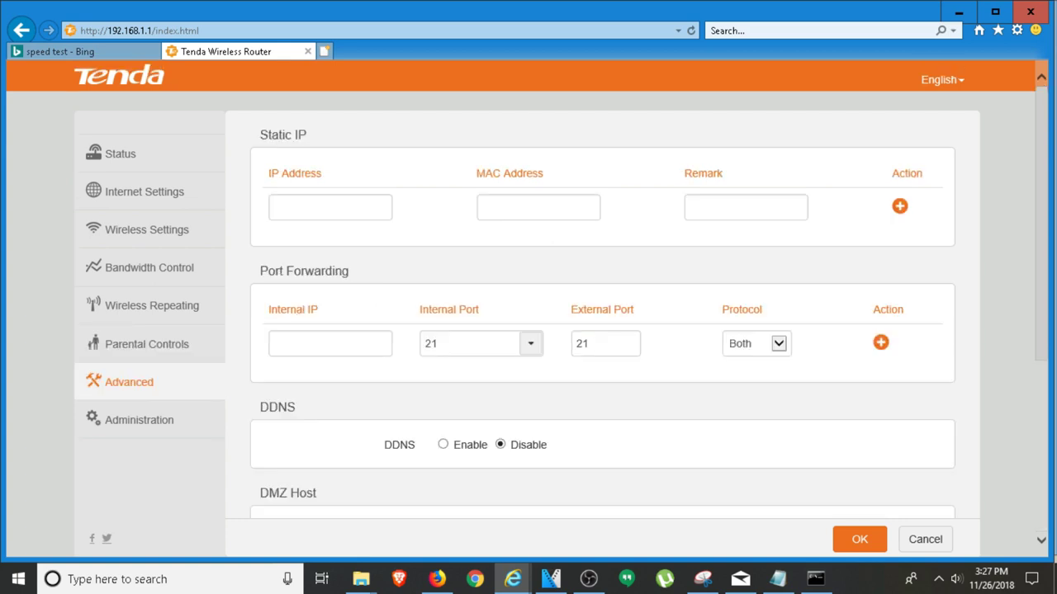
scroll(602, 330, down, 1)
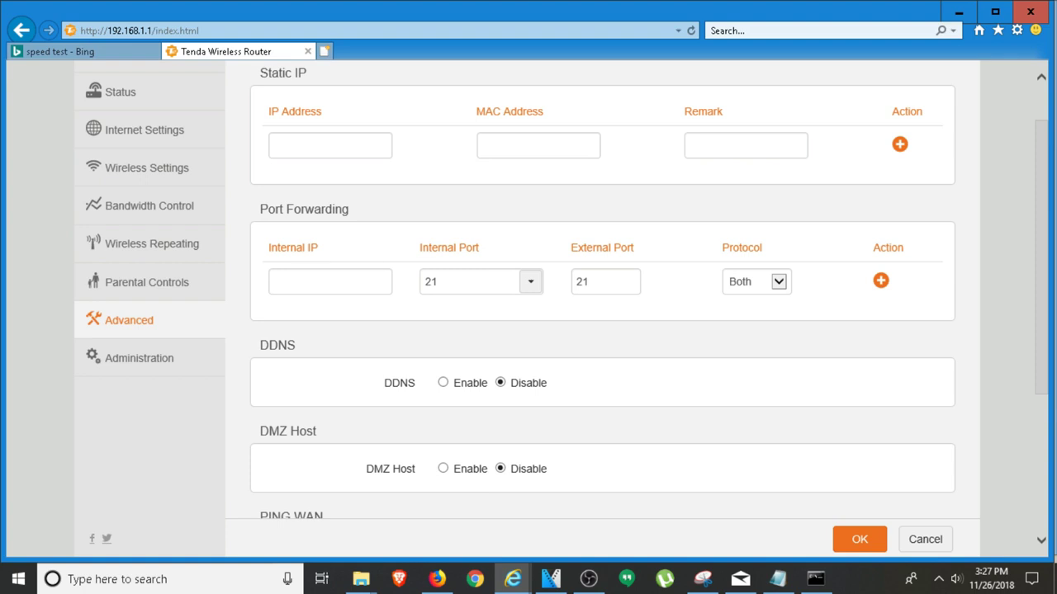
click(329, 282)
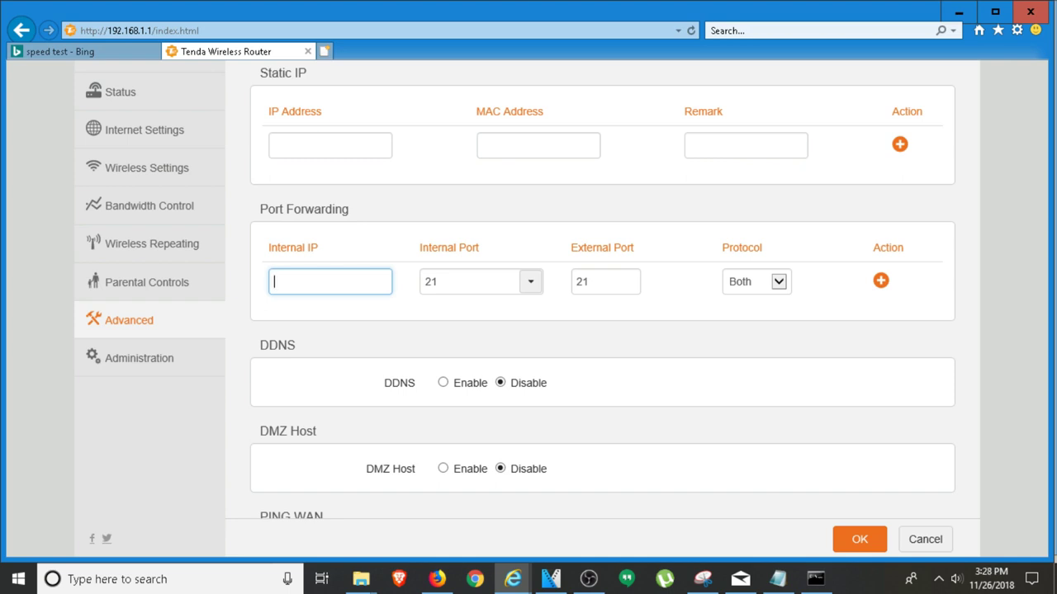
text(ftp)
click(329, 146)
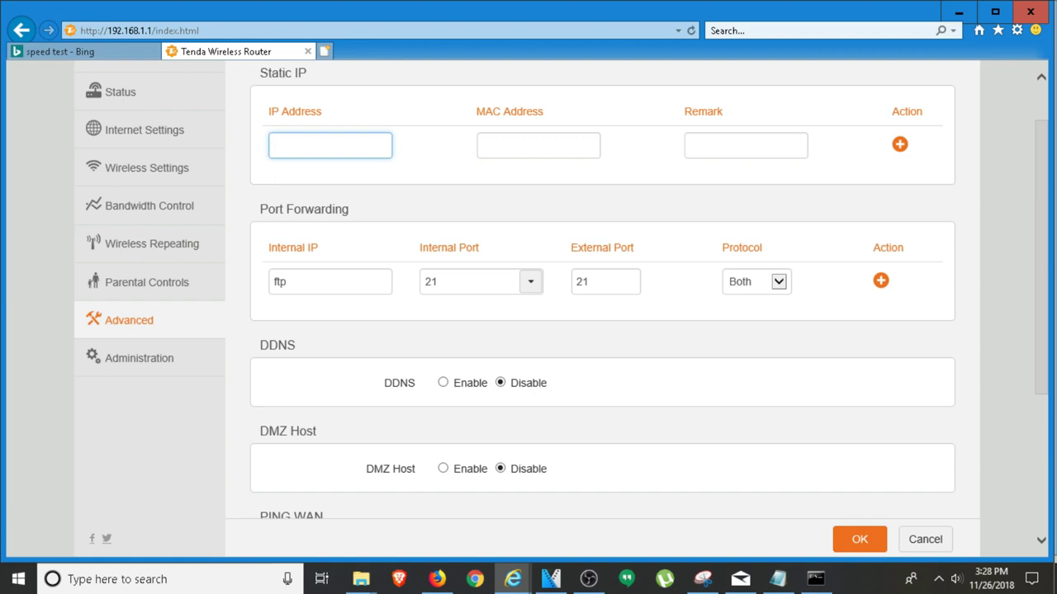
Enter the new login password and repeat it in the router's Administration settings
click(139, 357)
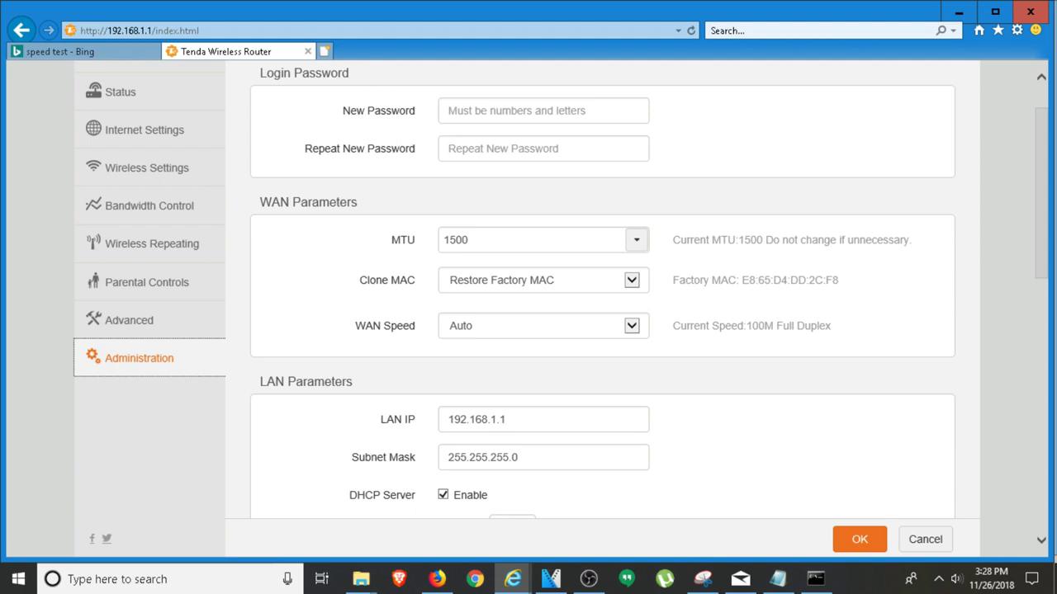
click(448, 110)
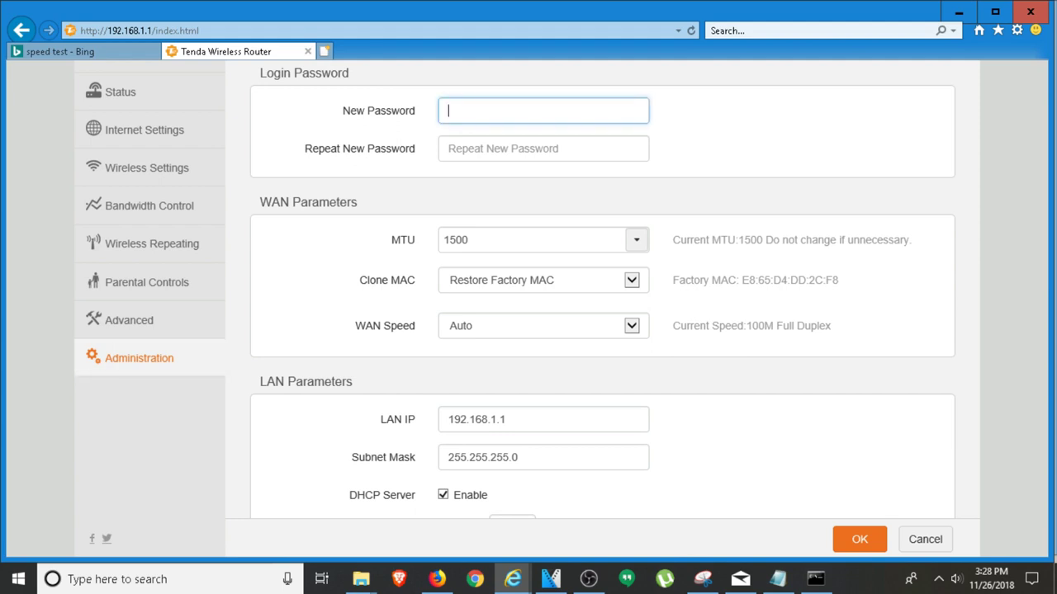
text(*******)
key(Tab)
text(*******)
Check the Clone MAC choices under WAN Parameters and keep Restore Factory MAC selected
key(Tab)
key(Tab)
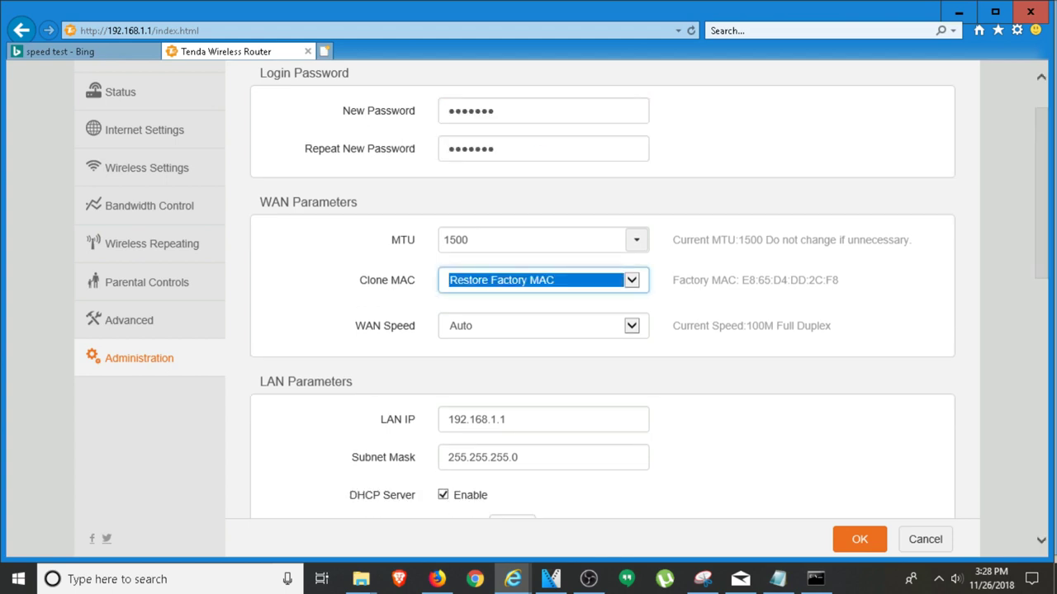
key(Down)
key(Up)
Preview the Remote Management options, leave remote management disabled, and review the Device Management section
scroll(561, 289, down, 2)
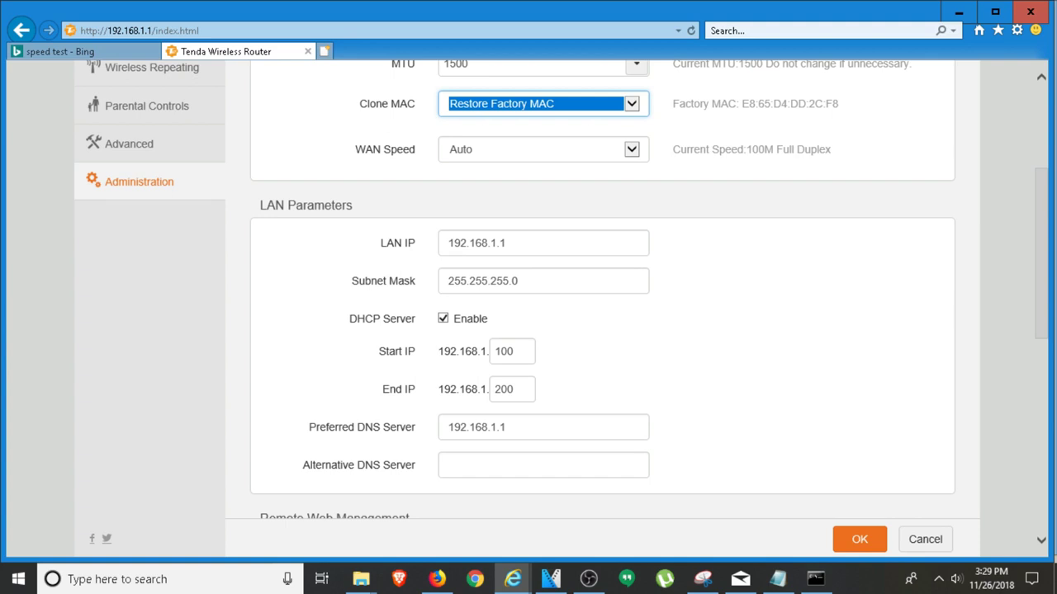
scroll(603, 305, down, 5)
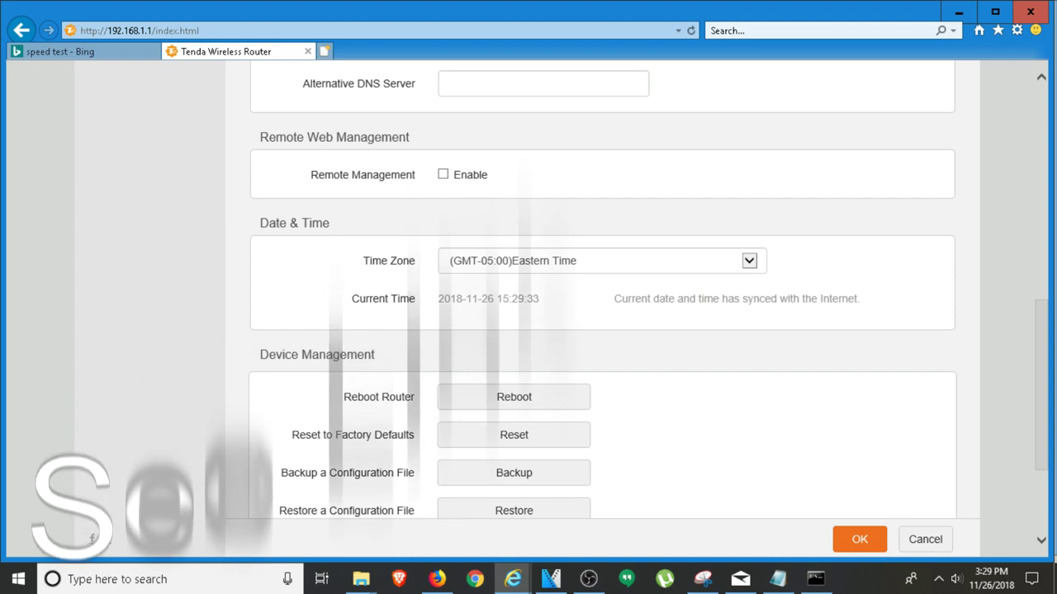
click(443, 174)
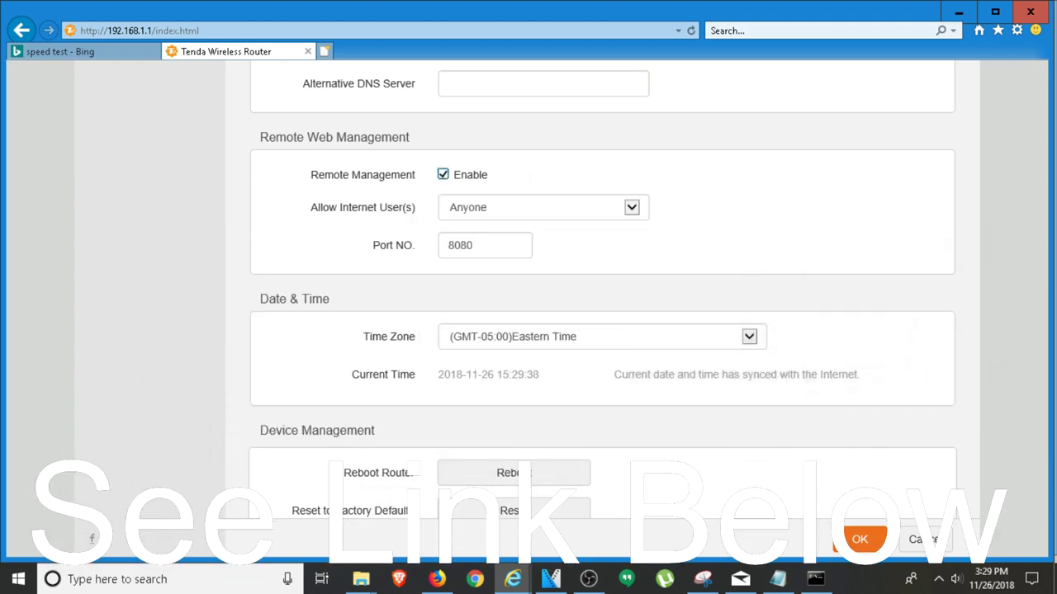
click(442, 174)
key(space)
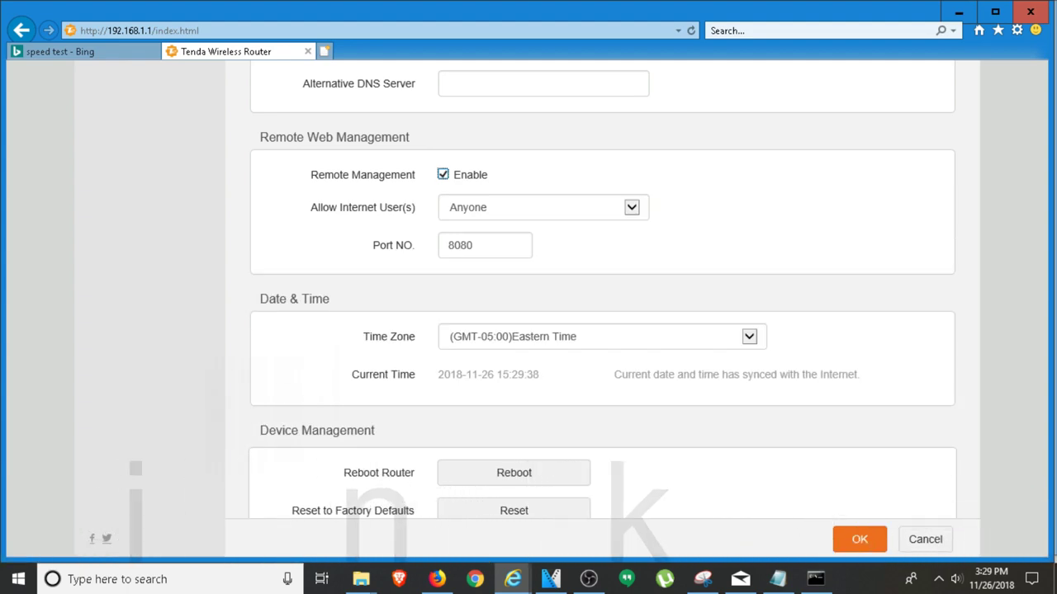
key(space)
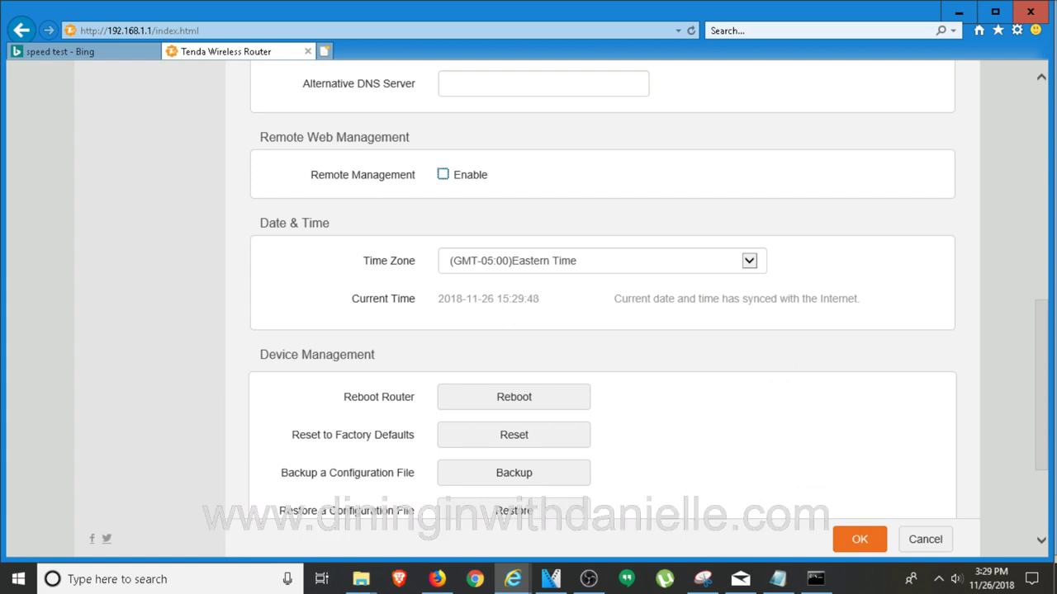
scroll(603, 331, down, 3)
drag(1041, 428, 1041, 436)
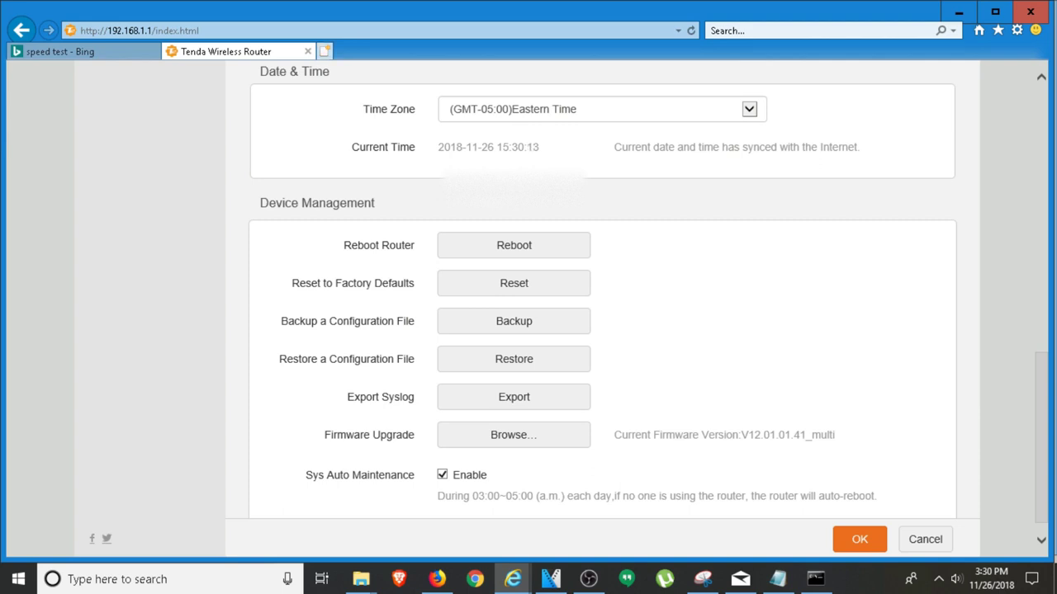
Start a new Internet speed test on the Bing speed test page
click(58, 51)
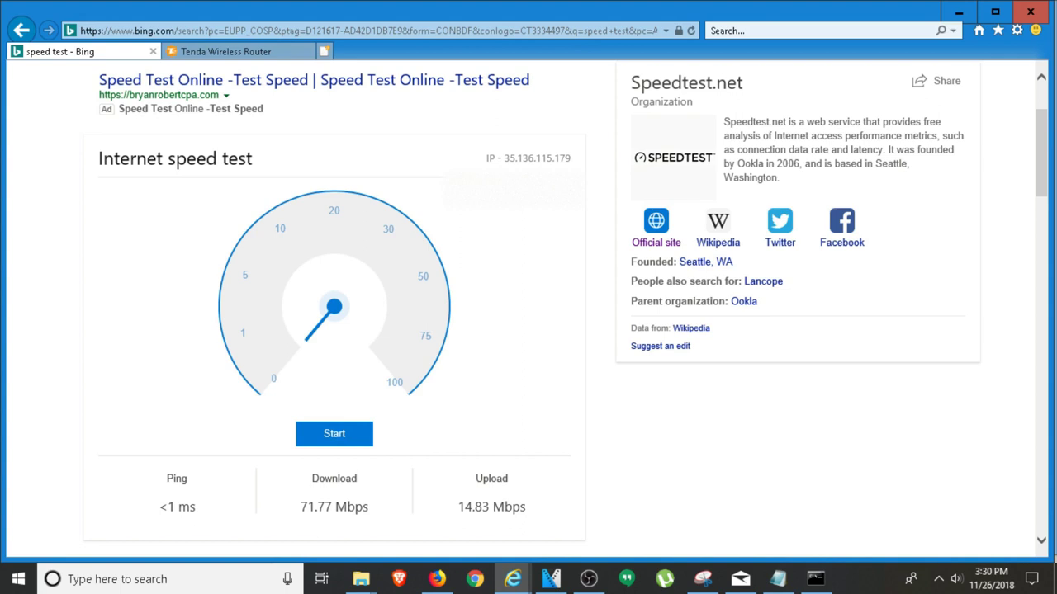
click(334, 433)
key(Return)
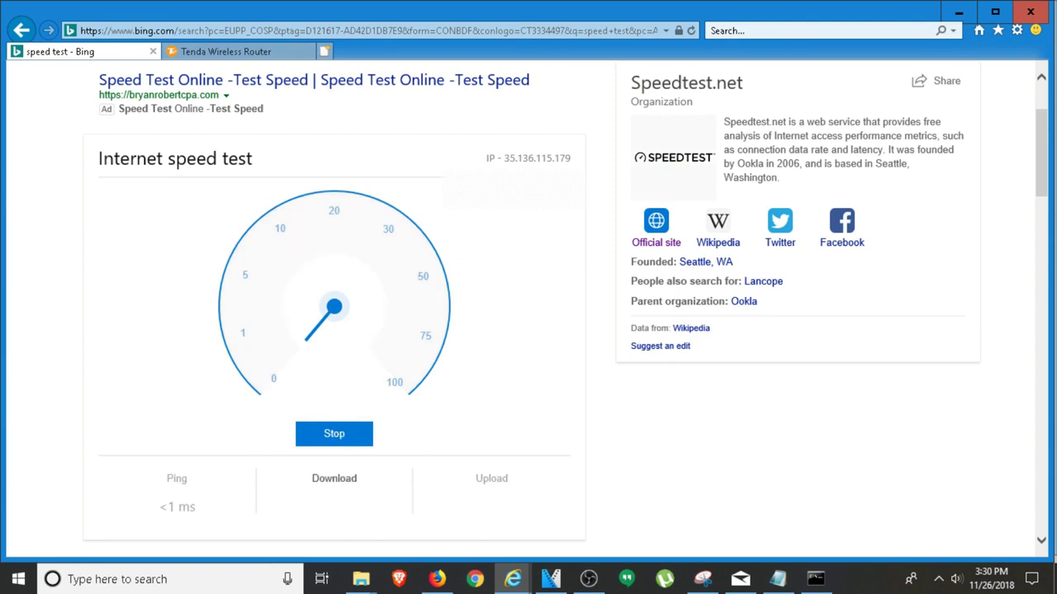